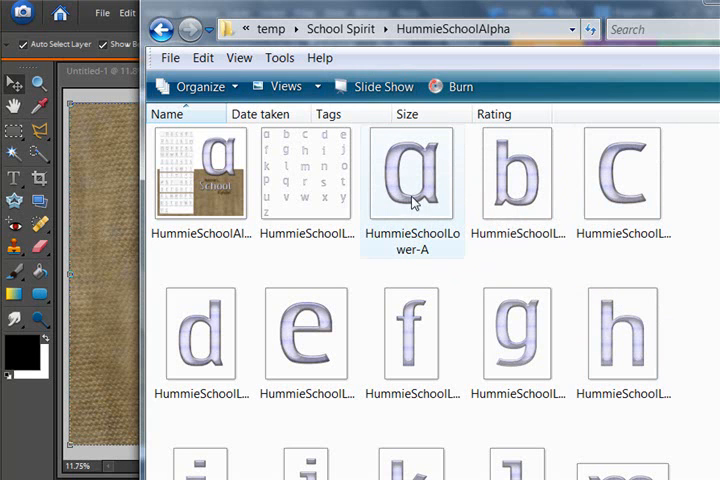
Drag the lowercase-a layer into Untitled-1, close the letter document and switch back to Explorer.
{"action": "left_click_drag", "start_coordinate": [412, 200], "coordinate": [133, 285]}
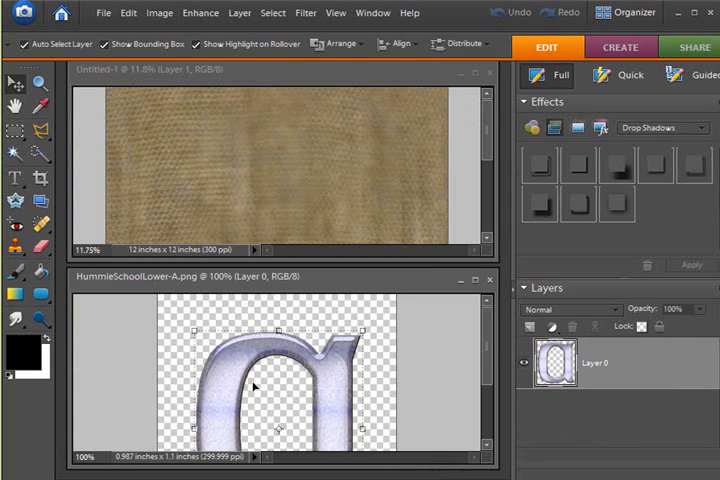
{"action": "left_click_drag", "start_coordinate": [254, 386], "coordinate": [215, 165]}
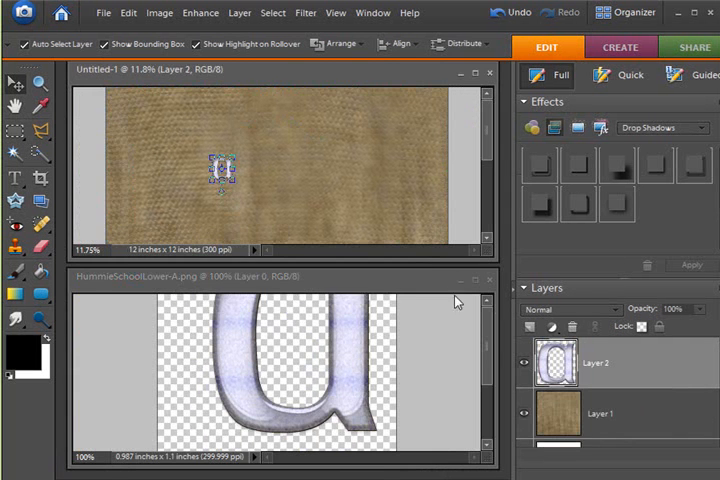
{"action": "left_click", "coordinate": [489, 276]}
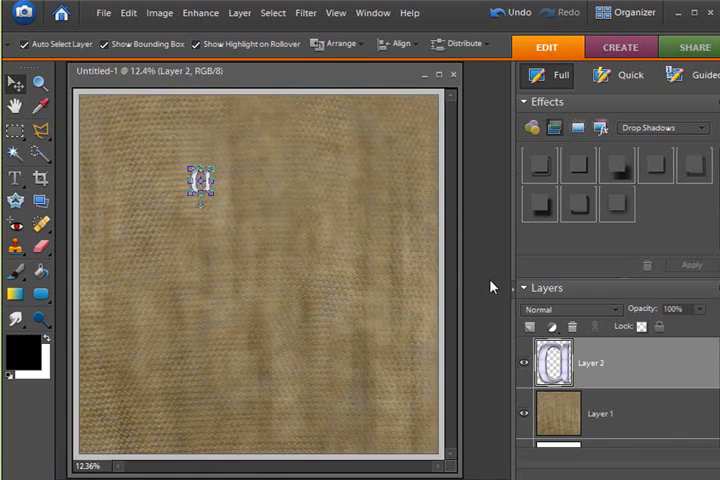
{"action": "left_click", "coordinate": [250, 190]}
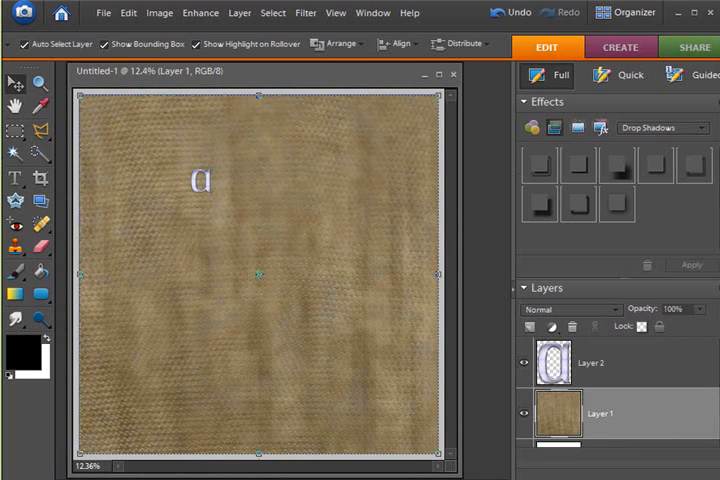
{"action": "key", "text": "alt+Tab"}
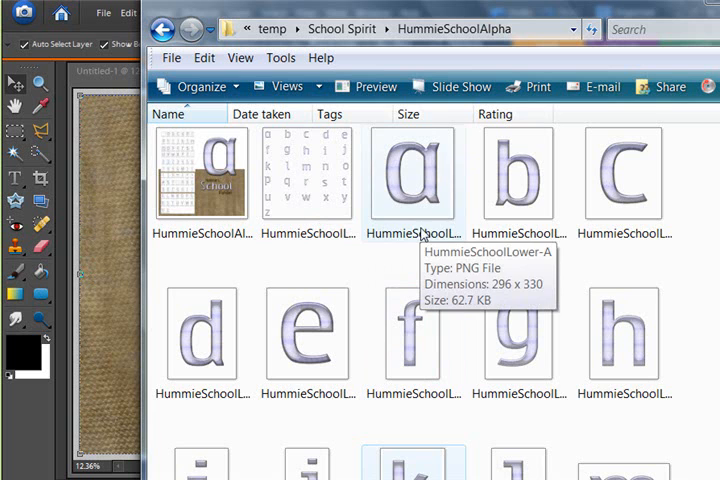
{"action": "scroll", "coordinate": [474, 388], "scroll_direction": "down", "scroll_amount": 3}
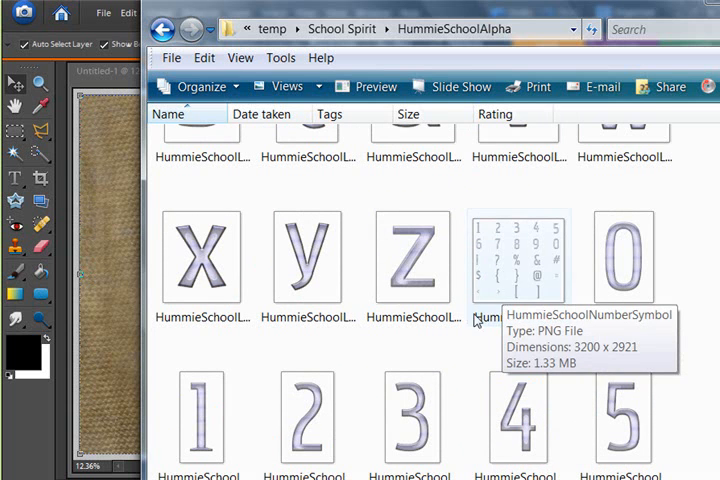
{"action": "scroll", "coordinate": [462, 342], "scroll_direction": "up", "scroll_amount": 4}
{"action": "scroll", "coordinate": [462, 342], "scroll_direction": "up", "scroll_amount": 4}
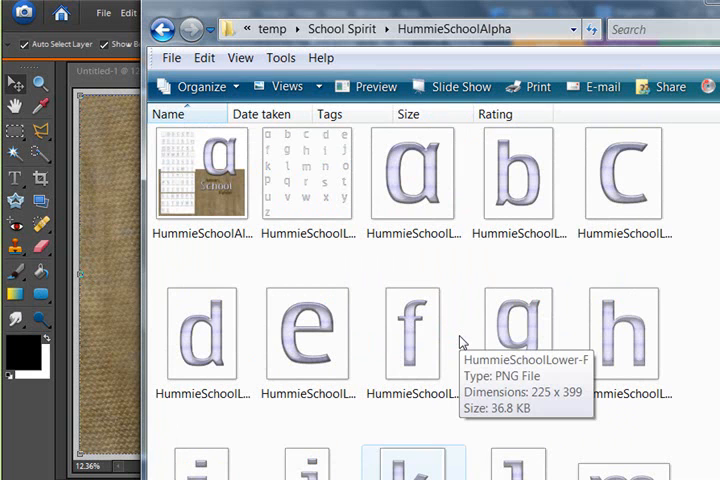
Drag HummieSchoolLower.png from the folder into the Photoshop Elements workspace.
{"action": "left_click", "coordinate": [332, 196]}
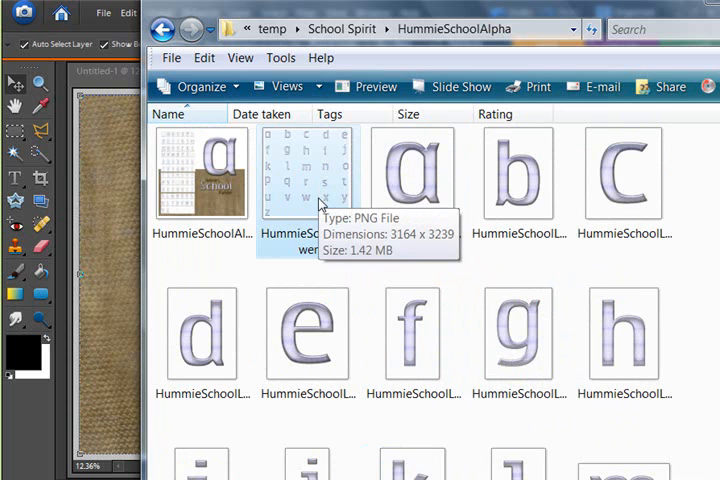
{"action": "left_click_drag", "start_coordinate": [320, 187], "coordinate": [128, 347]}
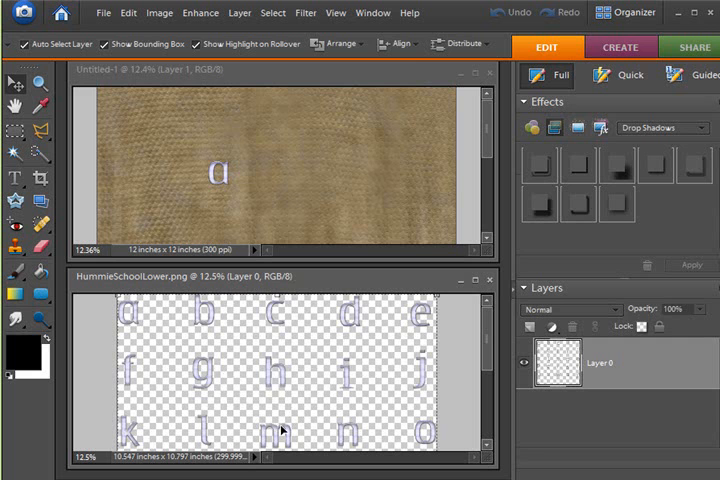
{"action": "key", "text": "alt+Tab"}
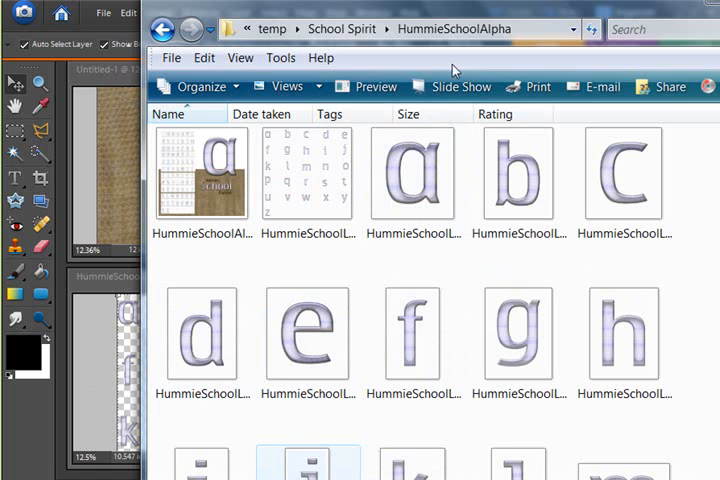
{"action": "left_click", "coordinate": [695, 10]}
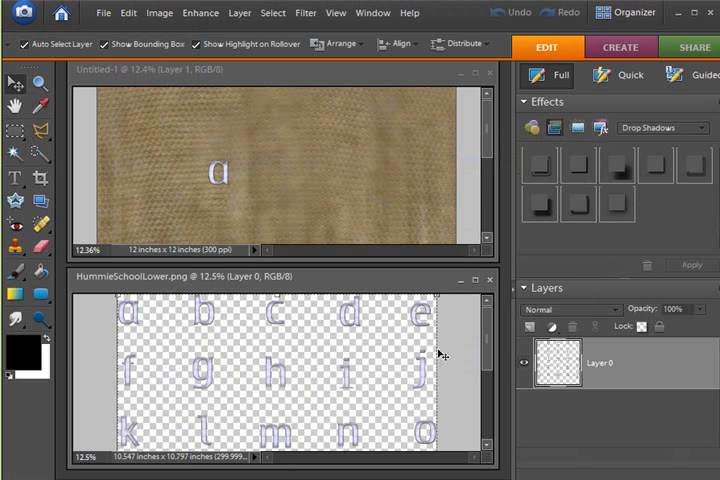
{"action": "left_click_drag", "start_coordinate": [487, 350], "coordinate": [488, 402]}
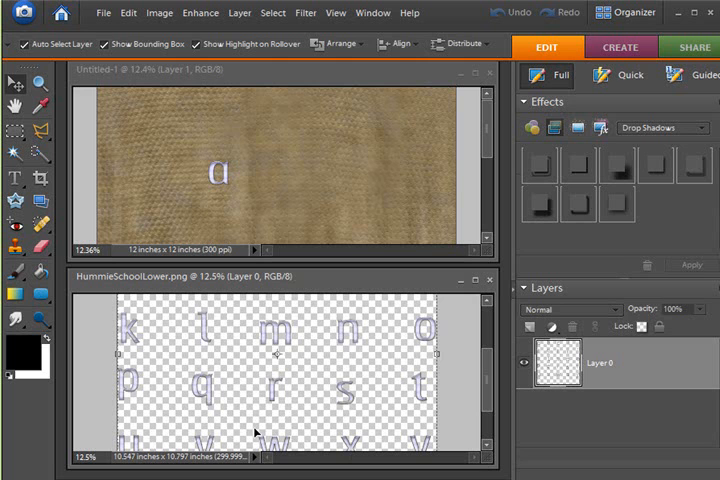
Marquee-select the letter r on the alphabet sheet and copy it.
{"action": "left_click", "coordinate": [17, 131]}
{"action": "left_click", "coordinate": [100, 130]}
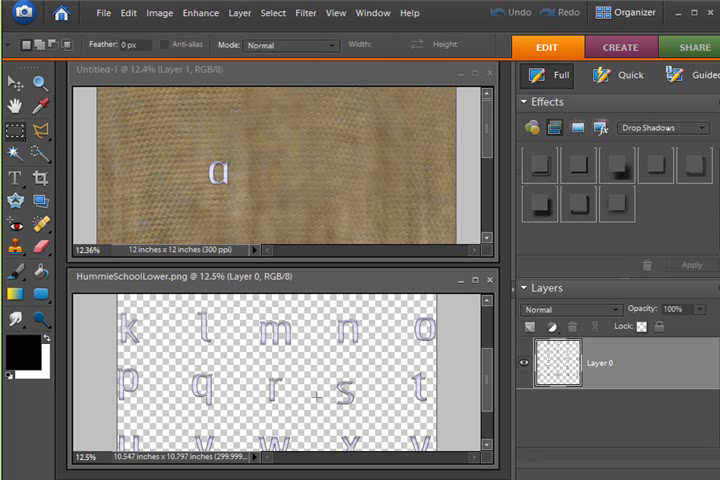
{"action": "left_click_drag", "start_coordinate": [259, 368], "coordinate": [293, 410]}
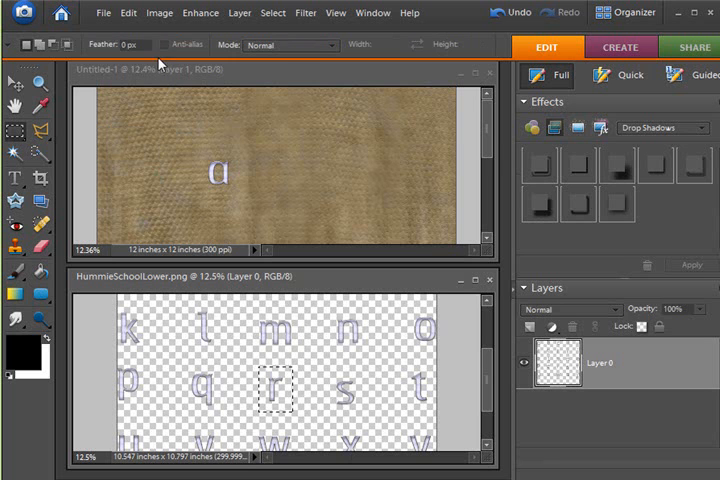
{"action": "left_click", "coordinate": [128, 12]}
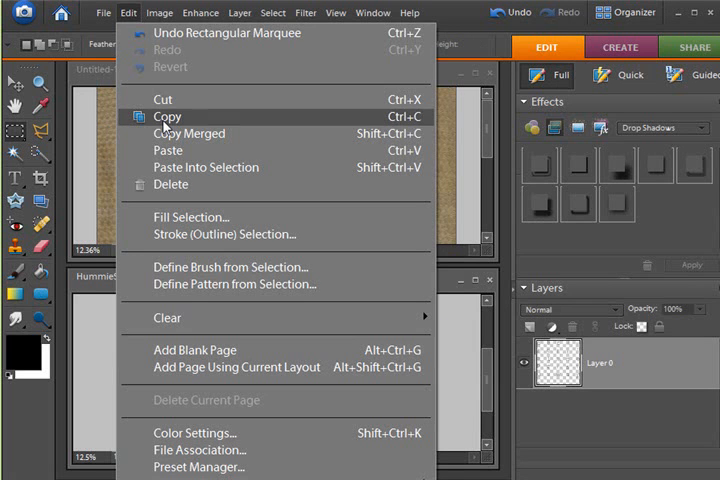
{"action": "mouse_move", "coordinate": [409, 13]}
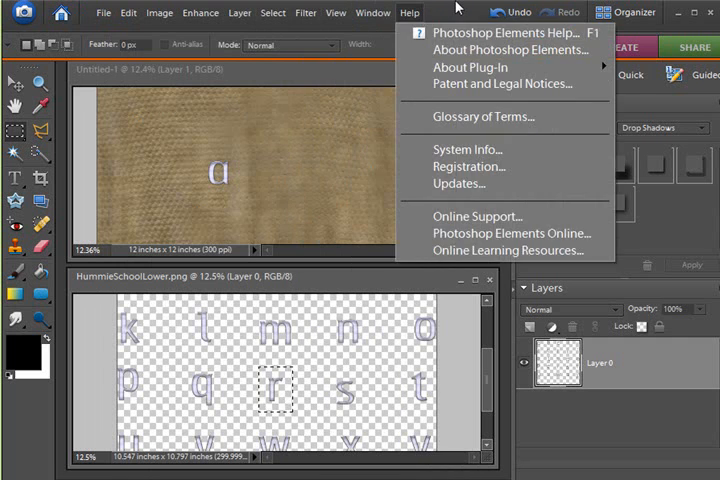
Paste the r into Untitled-1 as a new layer and return to the alphabet sheet.
{"action": "left_click", "coordinate": [496, 8]}
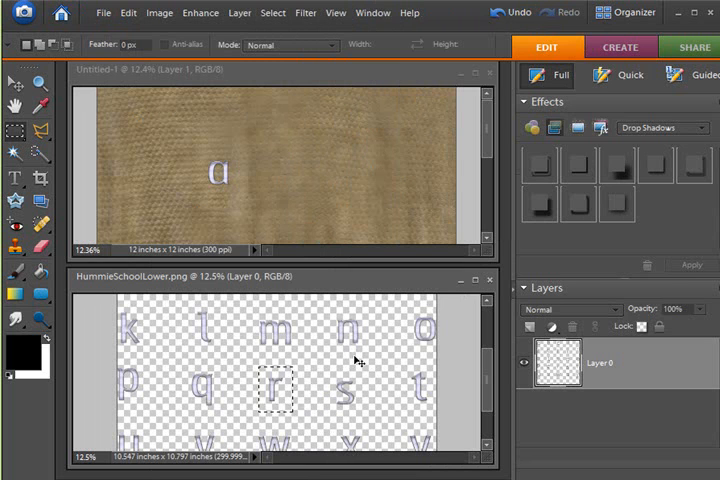
{"action": "left_click", "coordinate": [295, 165]}
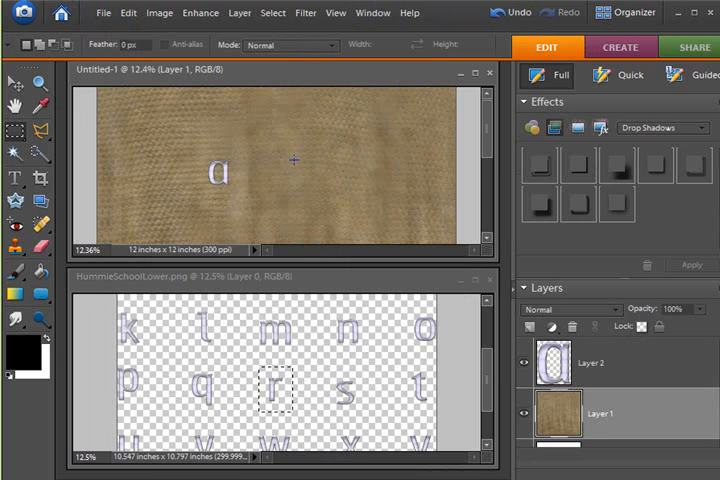
{"action": "key", "text": "ctrl+v"}
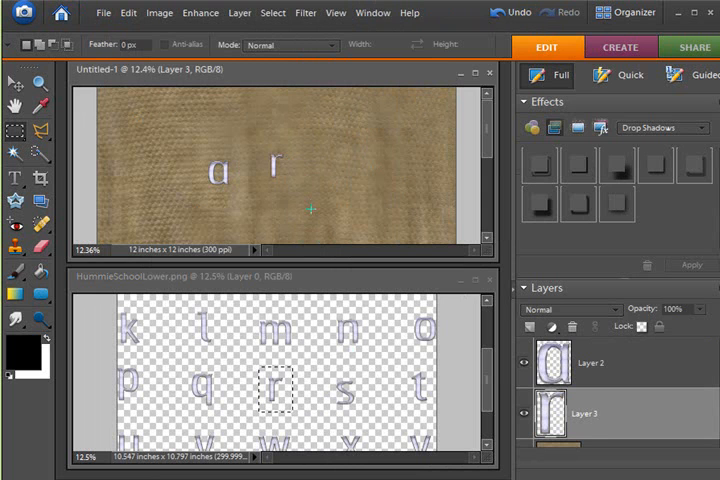
{"action": "left_click", "coordinate": [321, 352]}
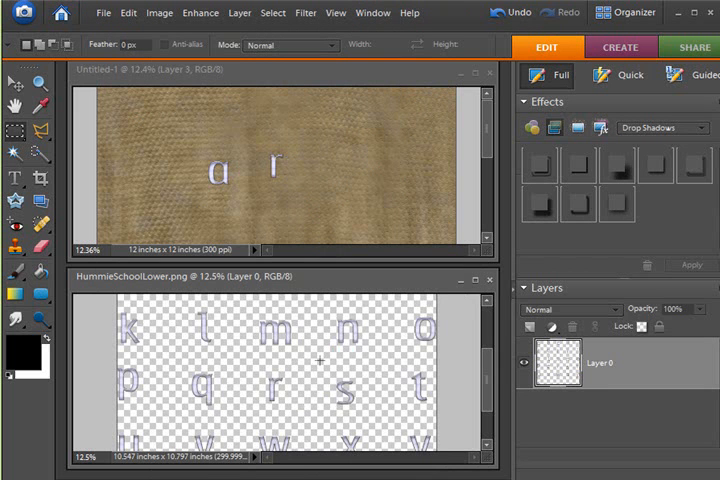
{"action": "scroll", "coordinate": [318, 360], "scroll_direction": "up", "scroll_amount": 1}
{"action": "scroll", "coordinate": [318, 360], "scroll_direction": "down", "scroll_amount": 1}
{"action": "scroll", "coordinate": [318, 360], "scroll_direction": "down", "scroll_amount": 1}
{"action": "scroll", "coordinate": [318, 360], "scroll_direction": "down", "scroll_amount": 1}
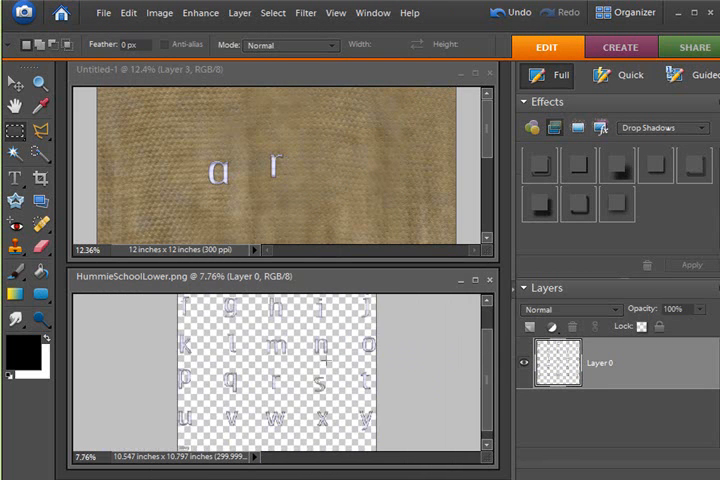
{"action": "scroll", "coordinate": [474, 386], "scroll_direction": "up", "scroll_amount": 2}
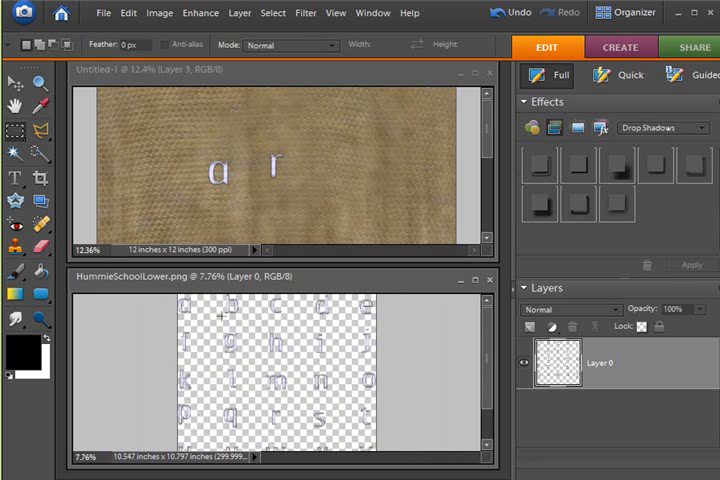
Select the g, then move the g and a layers so the layout reads g, r, a.
{"action": "mouse_move", "coordinate": [213, 327]}
{"action": "left_mouse_down"}
{"action": "mouse_move", "coordinate": [248, 364]}
{"action": "mouse_move", "coordinate": [330, 155]}
{"action": "left_mouse_up"}
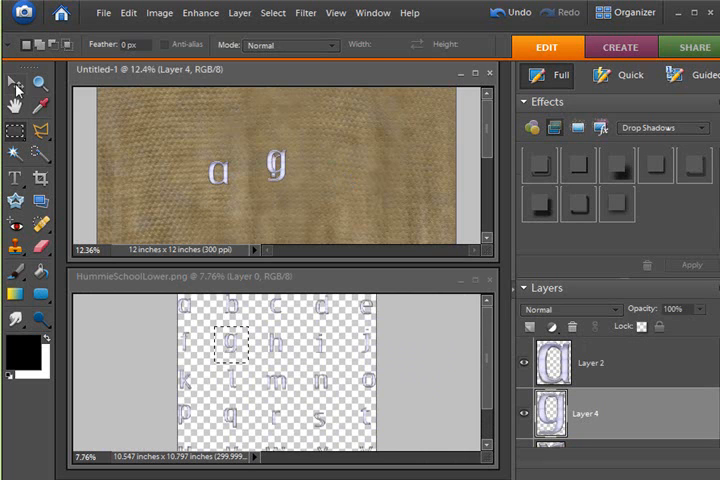
{"action": "left_click", "coordinate": [17, 86]}
{"action": "mouse_move", "coordinate": [275, 170]}
{"action": "left_mouse_down"}
{"action": "mouse_move", "coordinate": [248, 150]}
{"action": "mouse_move", "coordinate": [248, 125]}
{"action": "left_mouse_up"}
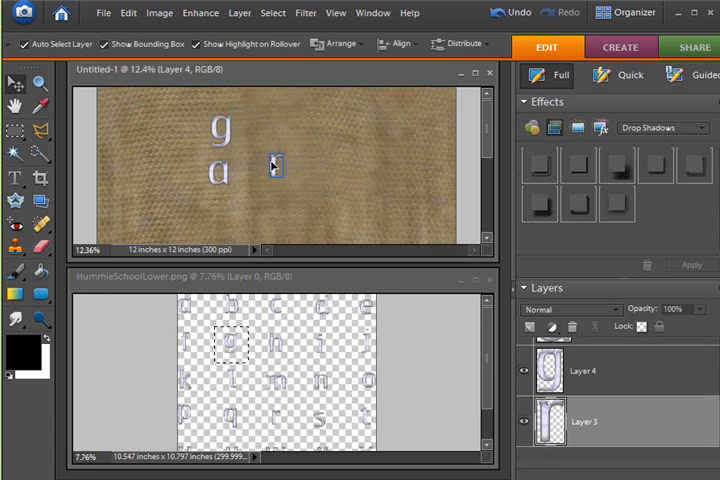
{"action": "left_click_drag", "start_coordinate": [227, 180], "coordinate": [300, 132]}
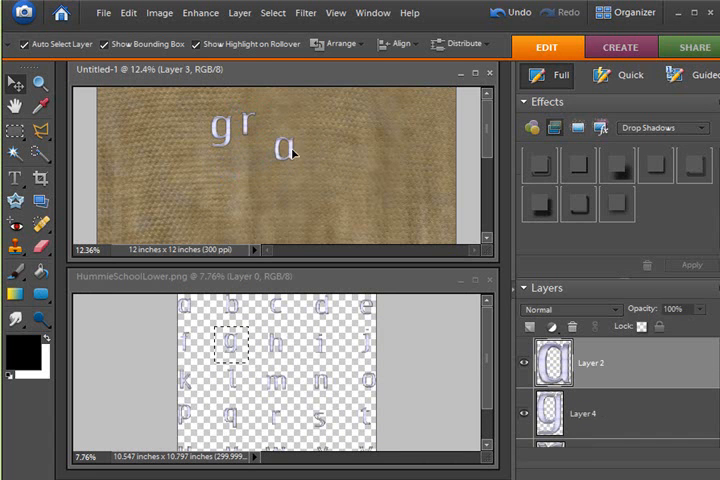
{"action": "left_click", "coordinate": [318, 340]}
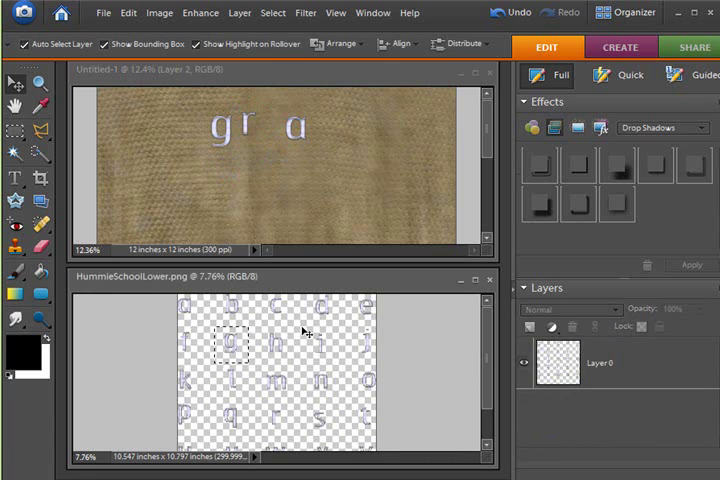
Marquee-select the e, paste into the layout and undo the wrongly pasted g.
{"action": "left_click", "coordinate": [16, 129]}
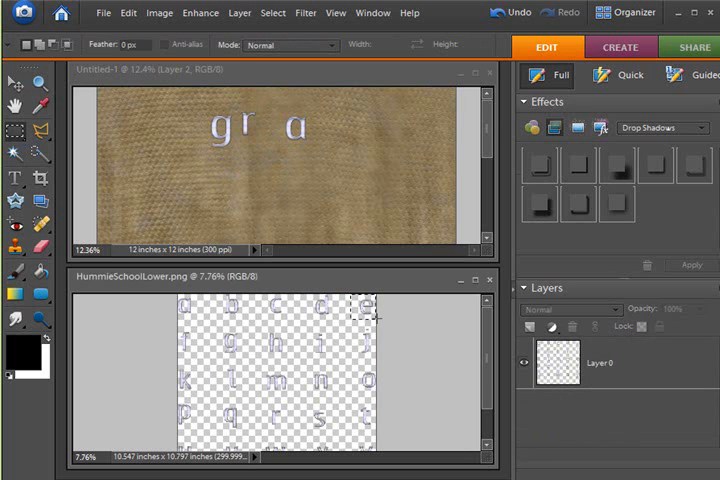
{"action": "left_click_drag", "start_coordinate": [350, 296], "coordinate": [380, 320]}
{"action": "key", "text": "ctrl+c"}
{"action": "left_click", "coordinate": [219, 175]}
{"action": "key", "text": "ctrl+v"}
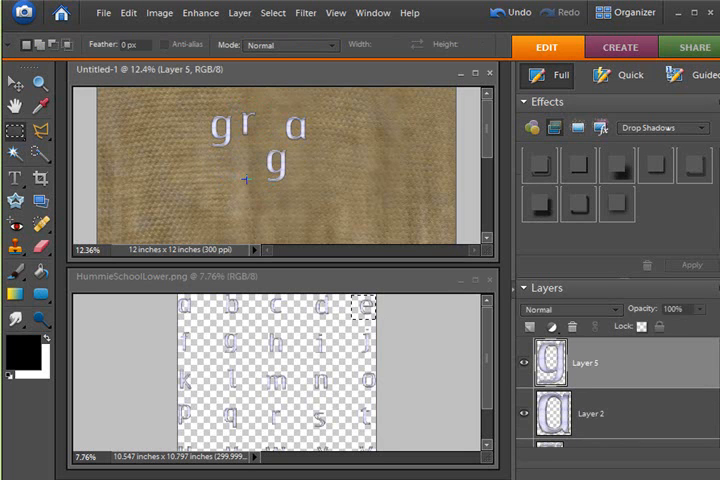
{"action": "left_click", "coordinate": [505, 14]}
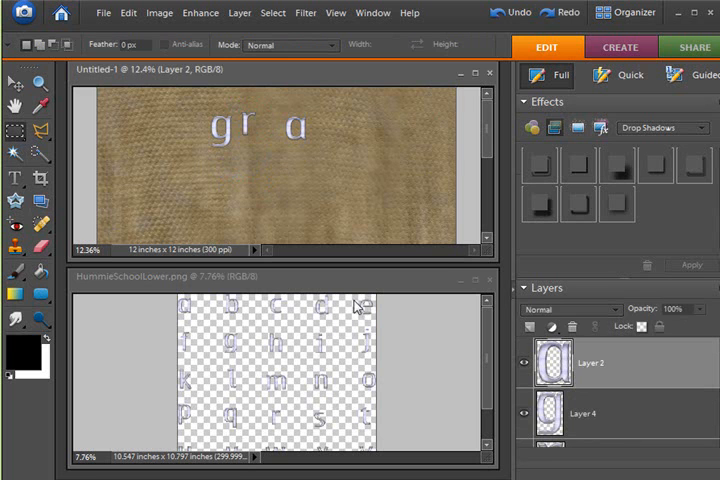
Select Layer 0 on the sheet, copy the e and paste it into Untitled-1.
{"action": "left_click", "coordinate": [358, 305]}
{"action": "key", "text": "ctrl+c"}
{"action": "left_click", "coordinate": [328, 249]}
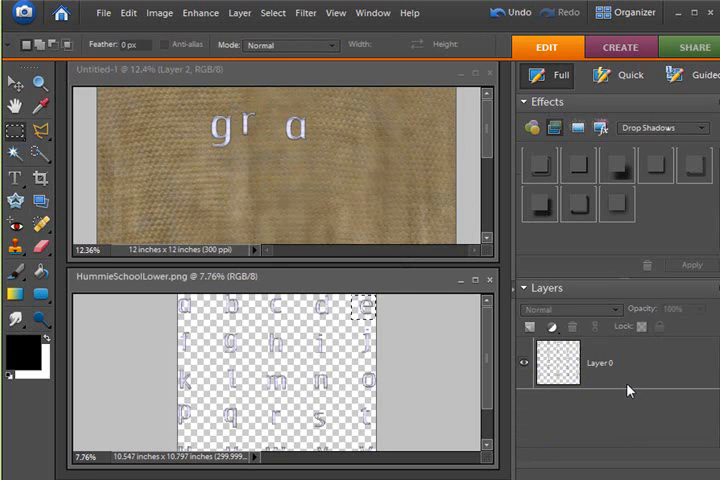
{"action": "left_click", "coordinate": [600, 363]}
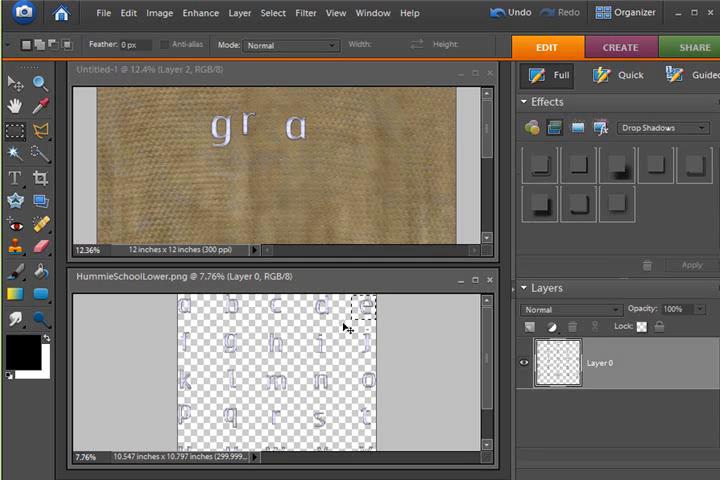
{"action": "key", "text": "ctrl+c"}
{"action": "left_click", "coordinate": [312, 190]}
{"action": "key", "text": "ctrl+v"}
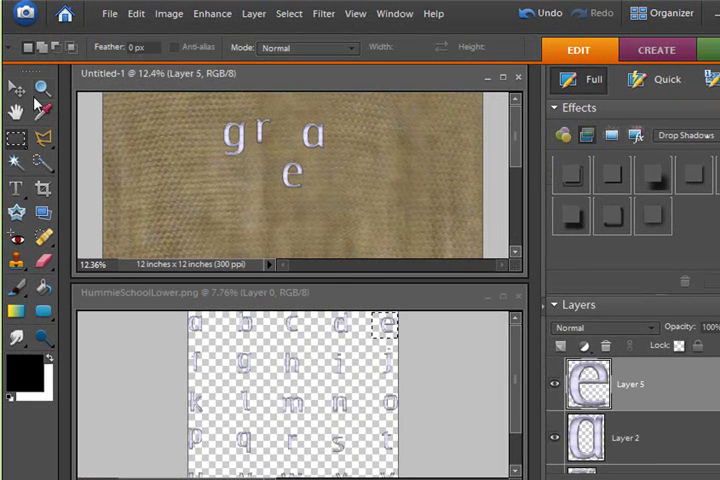
Move the e into line so the layout reads grea.
{"action": "left_click", "coordinate": [17, 88]}
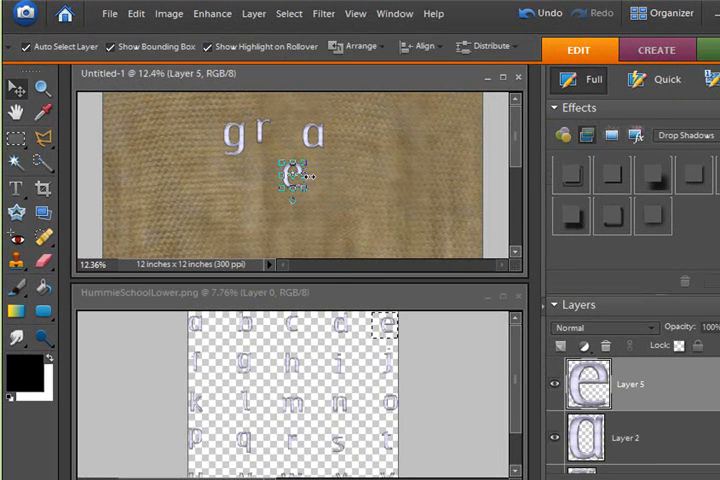
{"action": "left_click_drag", "start_coordinate": [296, 175], "coordinate": [288, 135]}
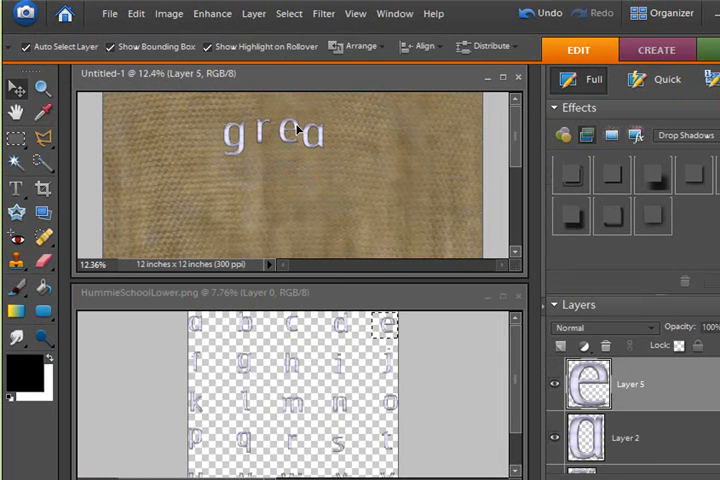
{"action": "left_click", "coordinate": [365, 345]}
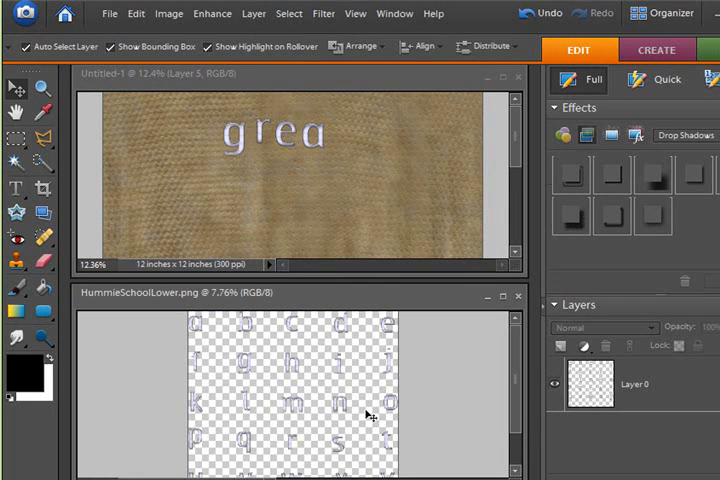
Scroll the alphabet sheet to its k–z rows and pick the Marquee tool.
{"action": "left_click", "coordinate": [340, 405]}
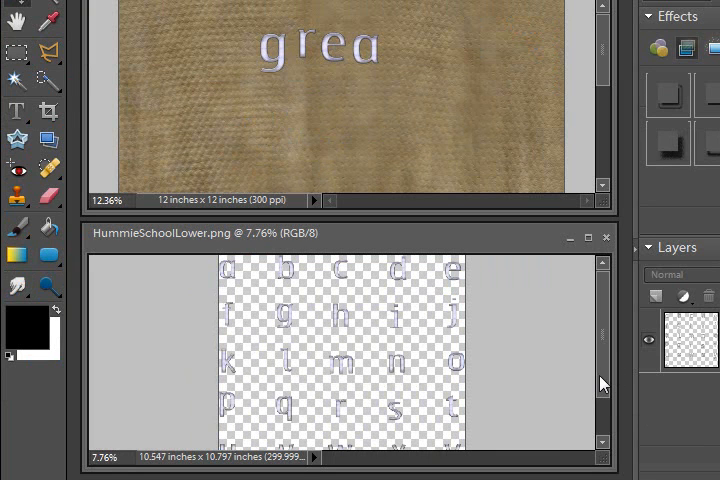
{"action": "left_click_drag", "start_coordinate": [603, 384], "coordinate": [596, 414]}
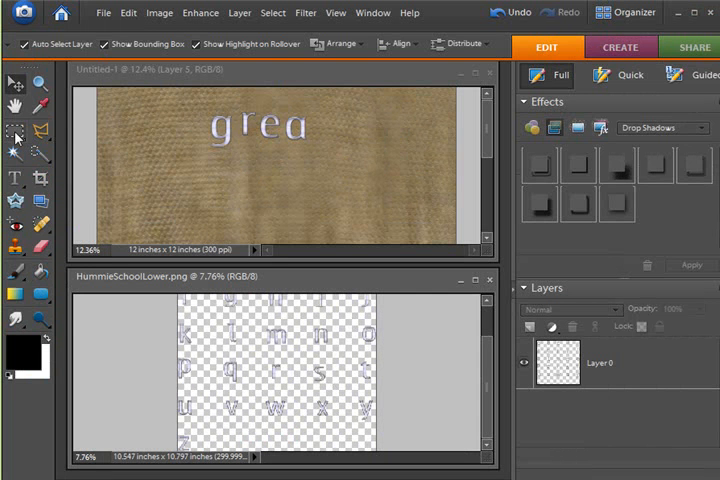
{"action": "left_click", "coordinate": [15, 130]}
Outline the letter t on the sheet with the Polygonal Lasso.
{"action": "left_click", "coordinate": [40, 88]}
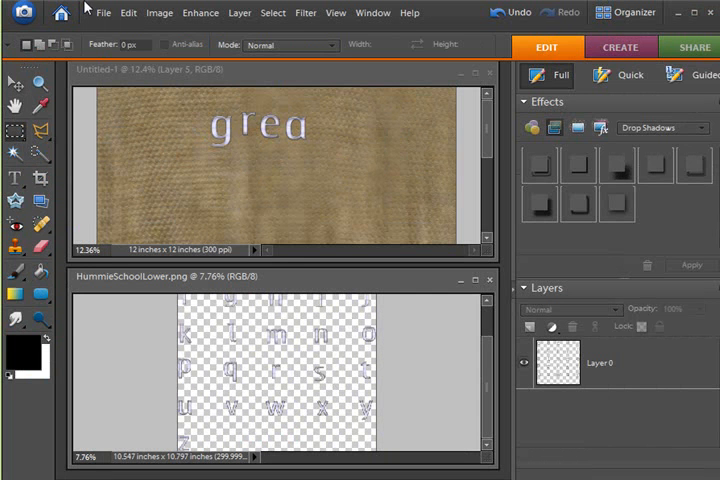
{"action": "left_click", "coordinate": [41, 130]}
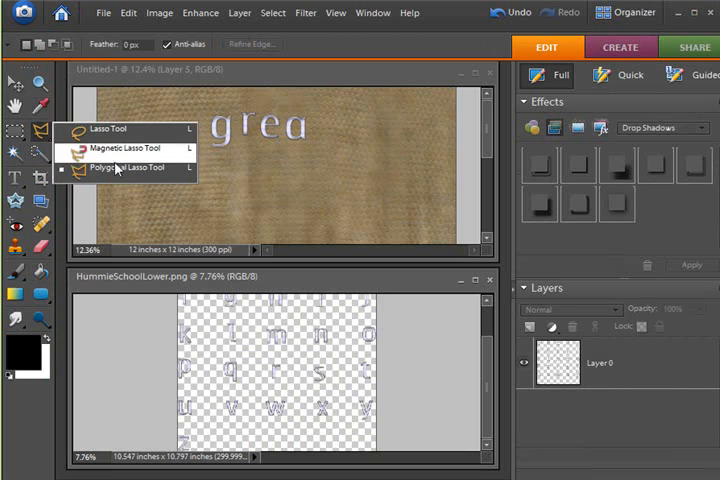
{"action": "left_click", "coordinate": [115, 170]}
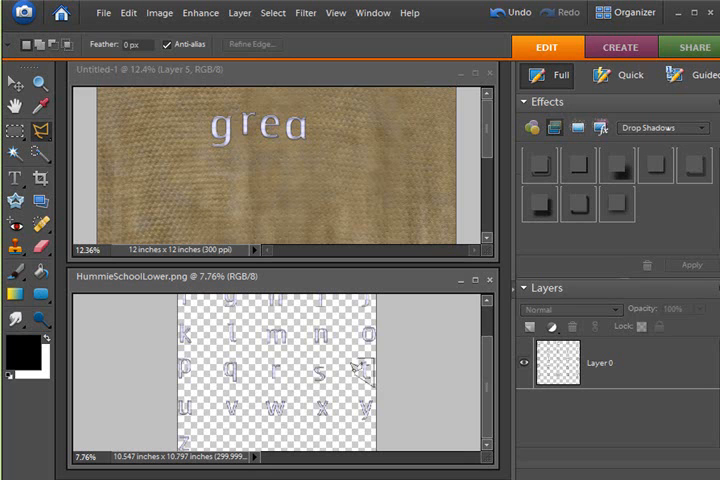
{"action": "double_click", "coordinate": [362, 365]}
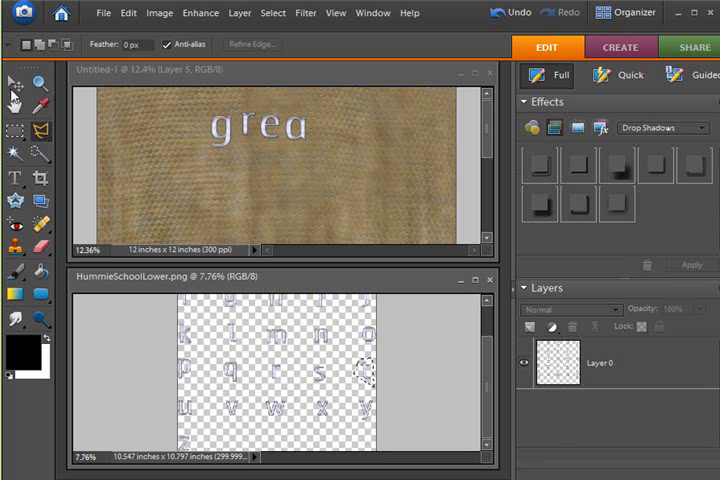
Paste into the layout, then undo the duplicate e that appeared.
{"action": "left_click", "coordinate": [212, 172]}
{"action": "left_click", "coordinate": [212, 175]}
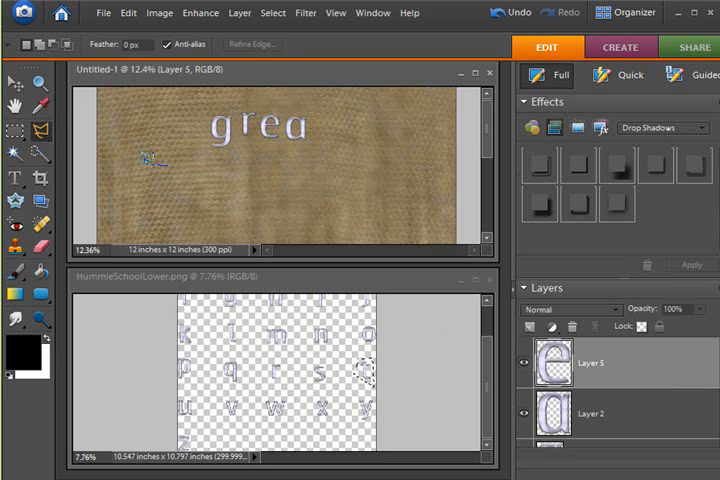
{"action": "key", "text": "v"}
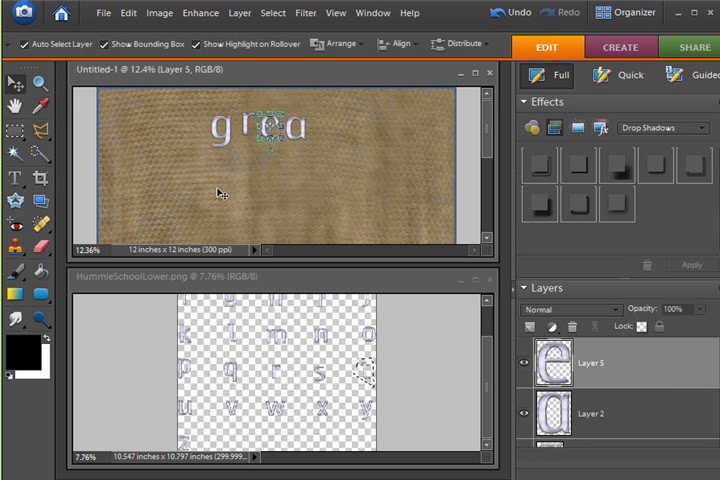
{"action": "key", "text": "ctrl+v"}
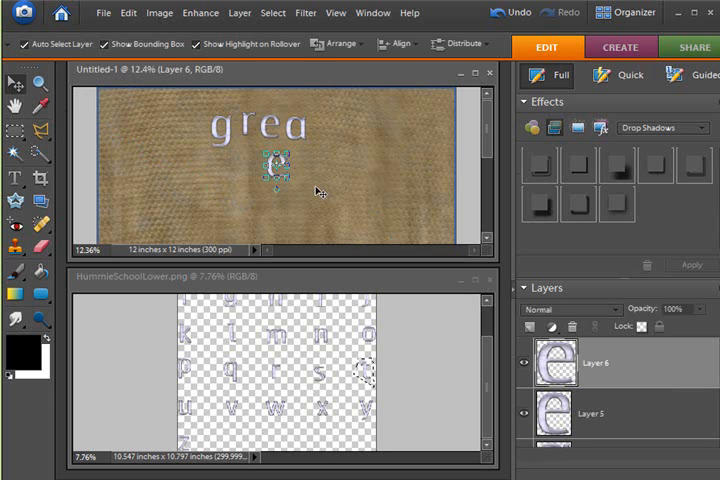
{"action": "left_click", "coordinate": [513, 12]}
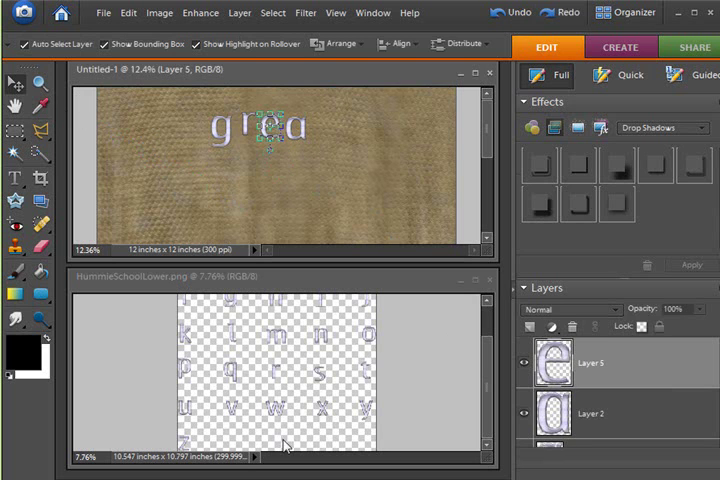
Try the paste again and undo the extra e, leaving just grea.
{"action": "left_click", "coordinate": [393, 388]}
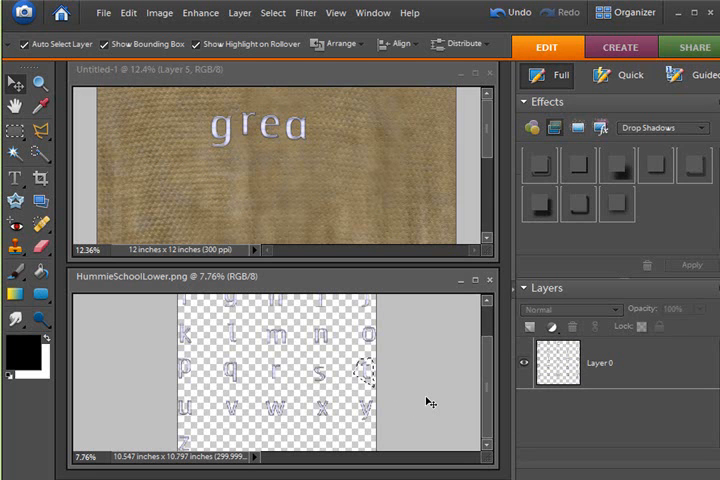
{"action": "left_click", "coordinate": [383, 187]}
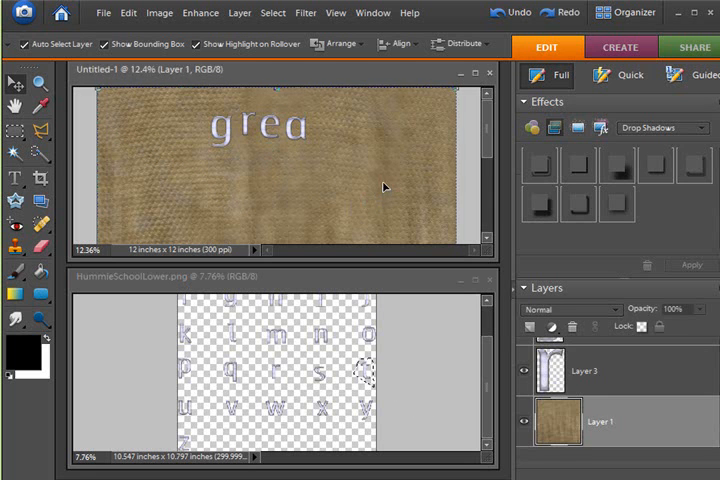
{"action": "key", "text": "ctrl+v"}
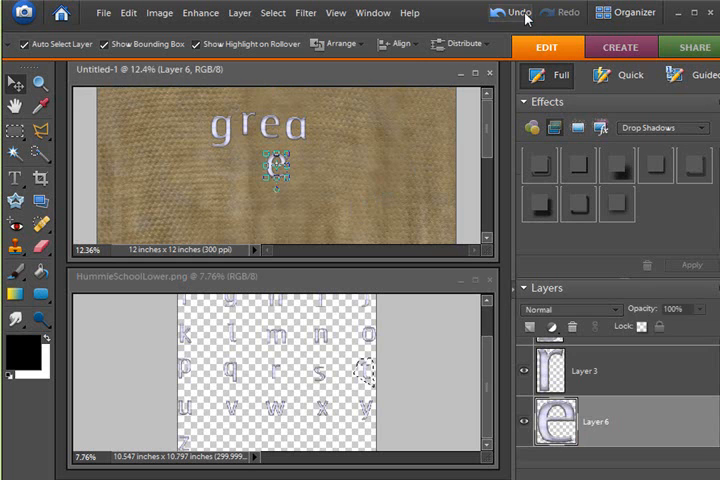
{"action": "left_click", "coordinate": [522, 13]}
Drag the sheet's Layer 0 thumbnail into Untitled-1 to place the t below grea.
{"action": "left_click", "coordinate": [350, 428]}
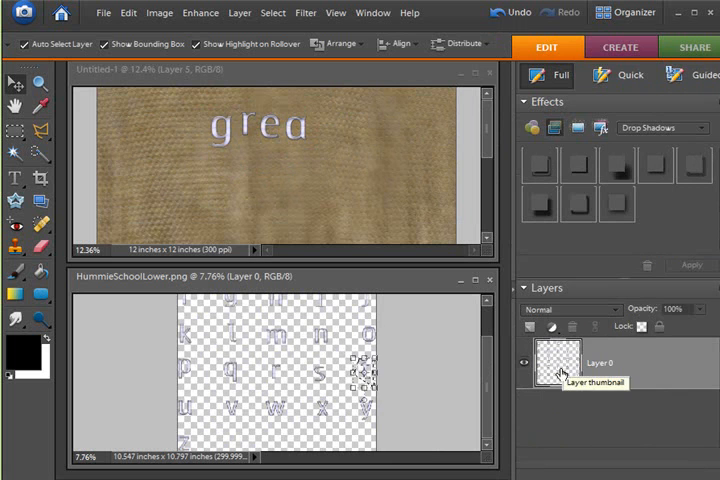
{"action": "left_click_drag", "start_coordinate": [560, 372], "coordinate": [328, 200]}
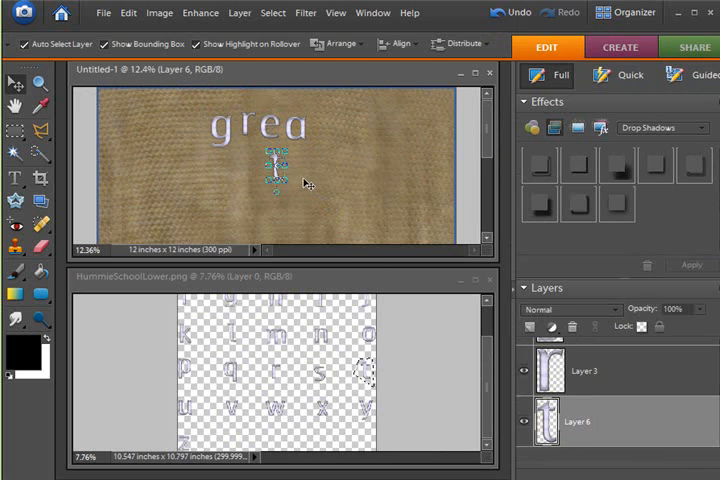
{"action": "left_click", "coordinate": [280, 172]}
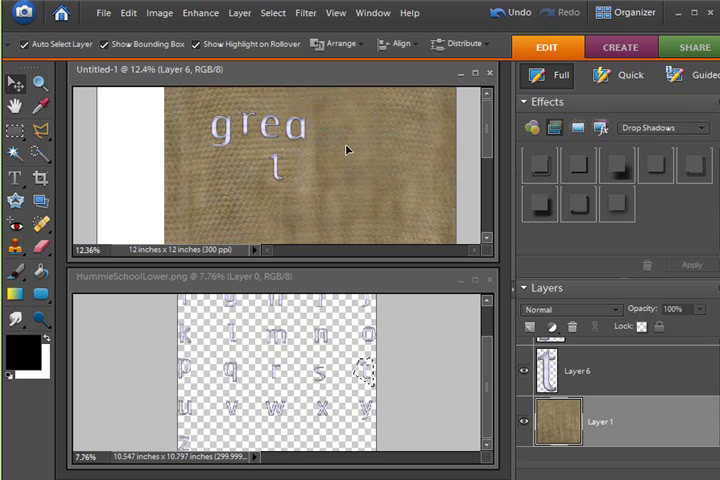
{"action": "left_click", "coordinate": [284, 175]}
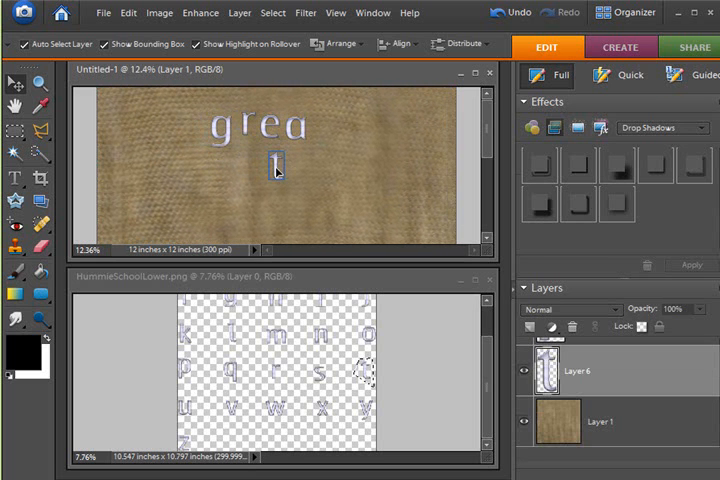
{"action": "left_click", "coordinate": [277, 183]}
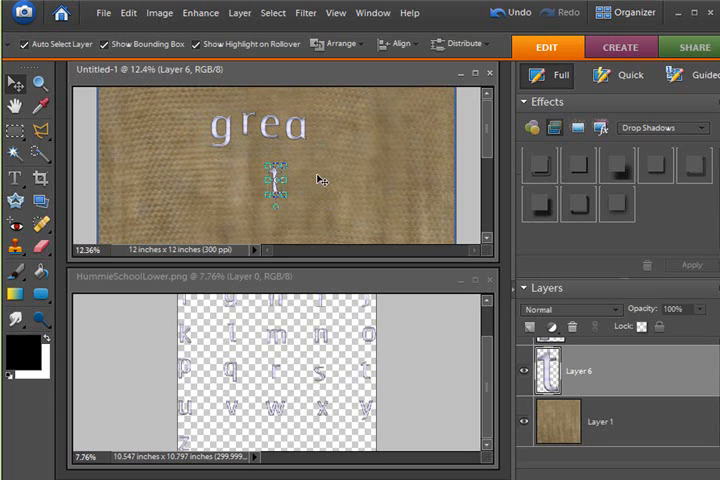
{"action": "left_click", "coordinate": [306, 175]}
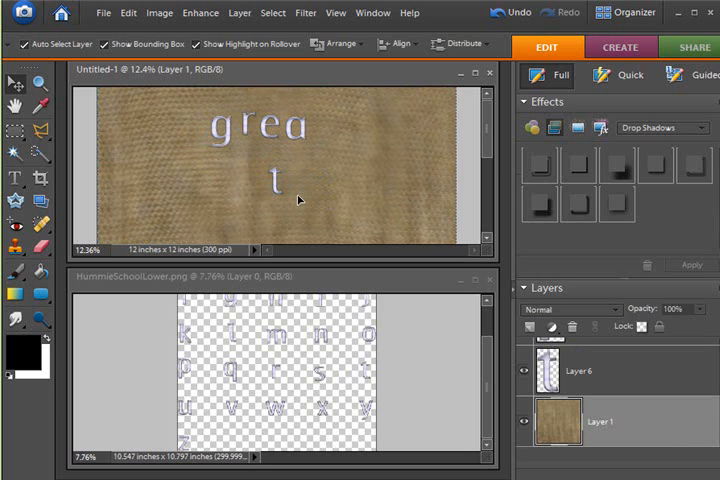
Briefly pick the Eraser tool, then return to the Move tool.
{"action": "left_click", "coordinate": [40, 247]}
{"action": "right_click", "coordinate": [40, 247]}
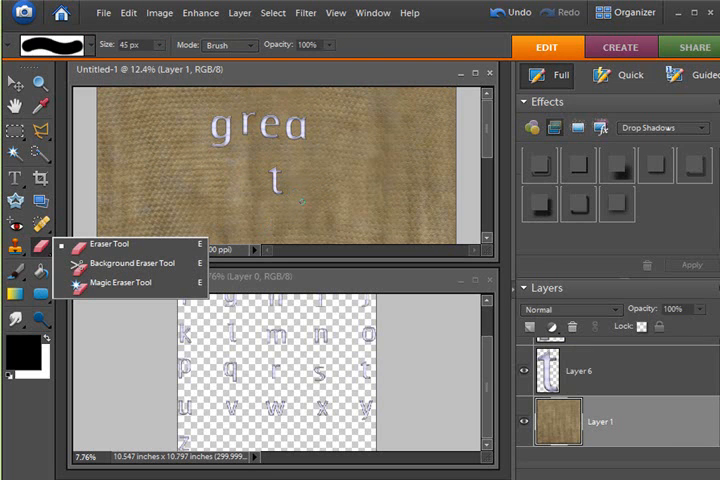
{"action": "left_click", "coordinate": [83, 202]}
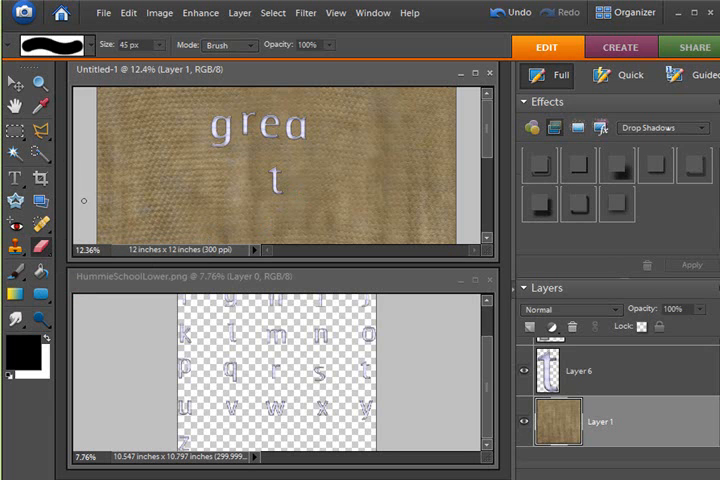
{"action": "left_click", "coordinate": [15, 82]}
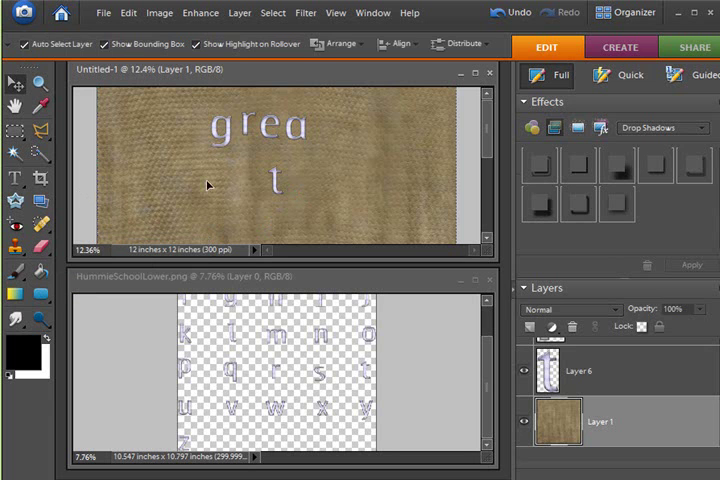
Drag the t up beside the a so the layout spells great.
{"action": "left_click", "coordinate": [278, 183]}
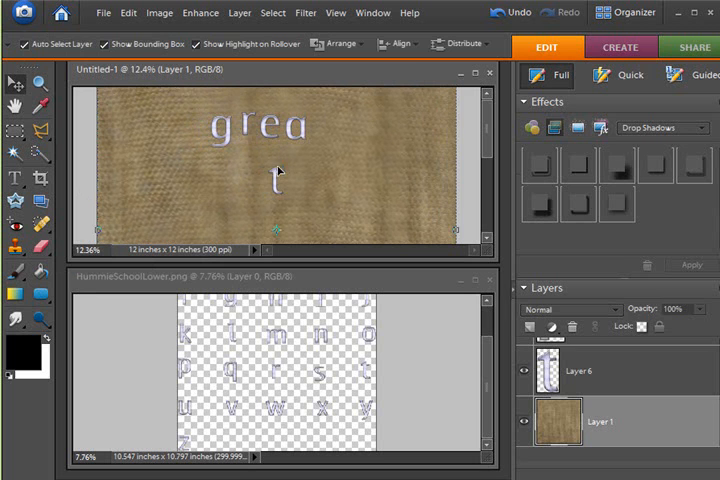
{"action": "left_click_drag", "start_coordinate": [278, 180], "coordinate": [320, 128]}
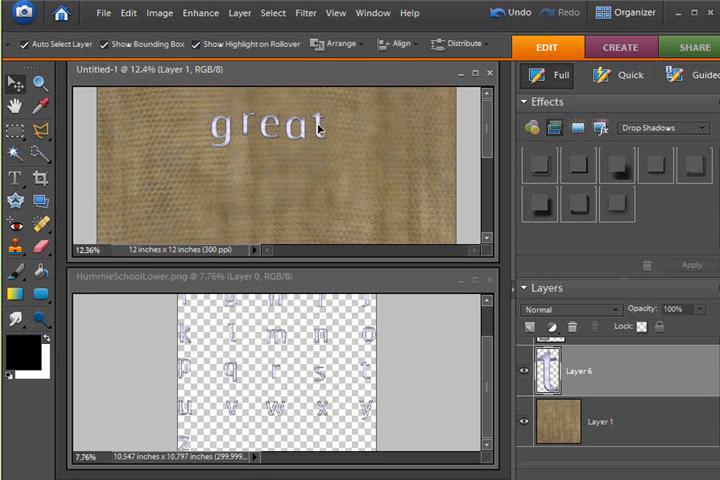
{"action": "left_click", "coordinate": [320, 128]}
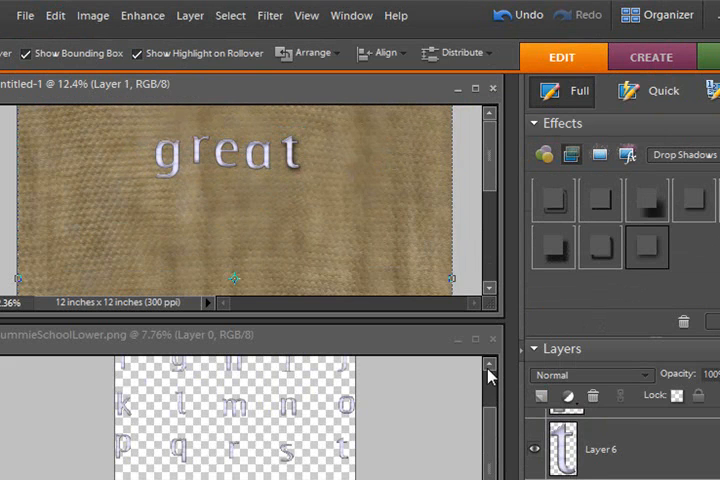
Close HummieSchoolLower.png and maximize the Untitled-1 layout window.
{"action": "left_click", "coordinate": [492, 338]}
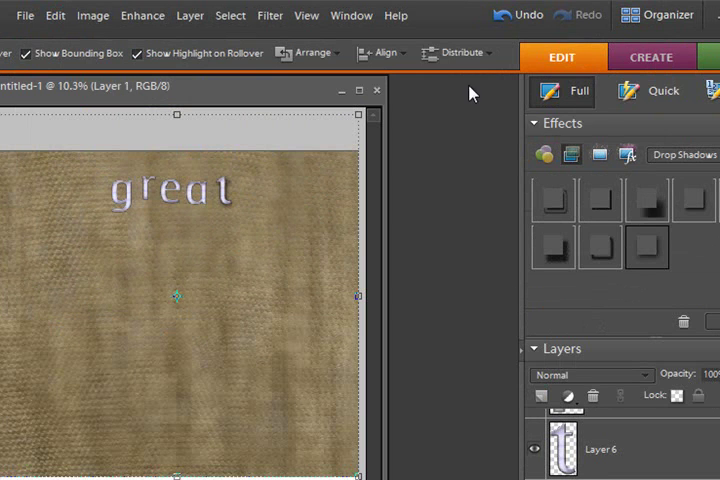
{"action": "left_click", "coordinate": [359, 90]}
{"action": "scroll", "coordinate": [340, 200], "scroll_direction": "up", "scroll_amount": 1}
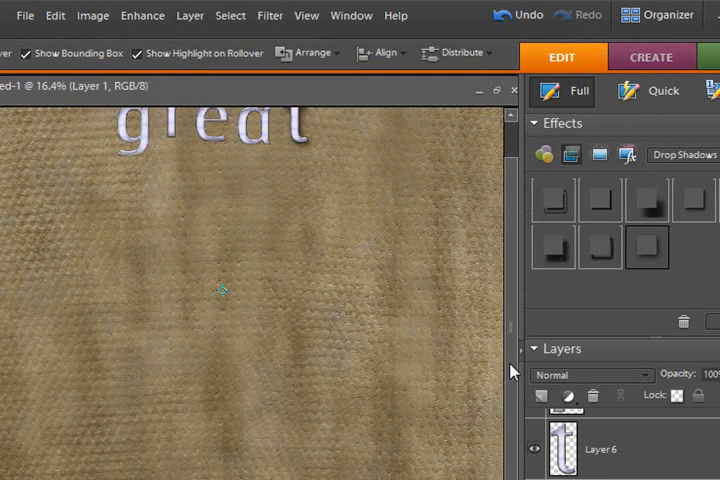
{"action": "scroll", "coordinate": [510, 230], "scroll_direction": "up", "scroll_amount": 2}
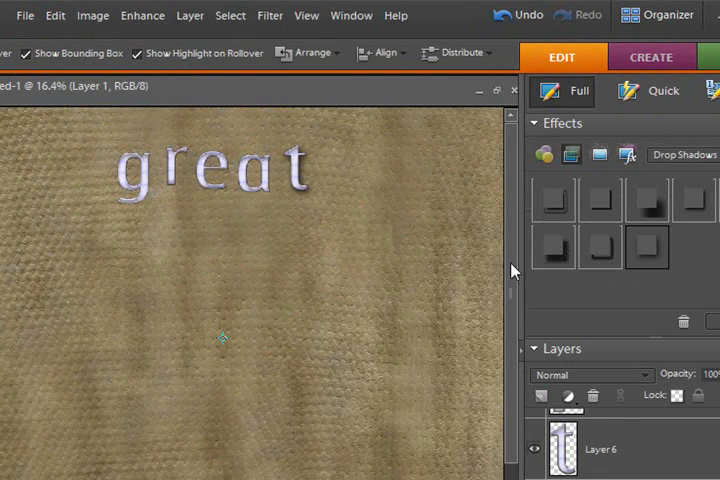
Select the a, e, r and g letters in turn to give each a drop shadow.
{"action": "left_click", "coordinate": [250, 175]}
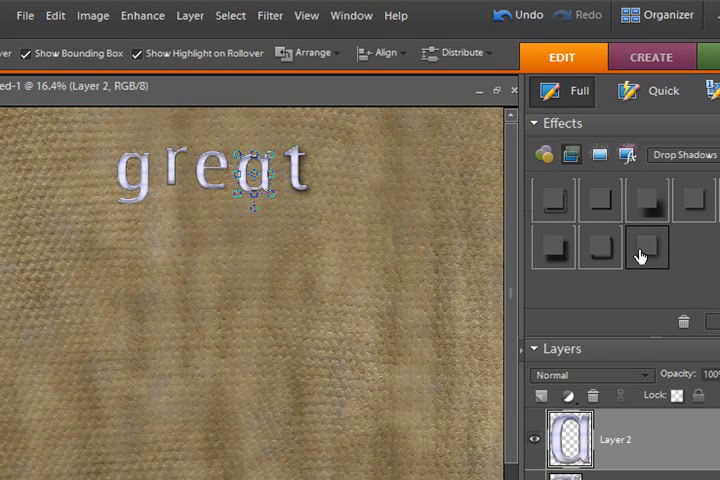
{"action": "left_click", "coordinate": [212, 172]}
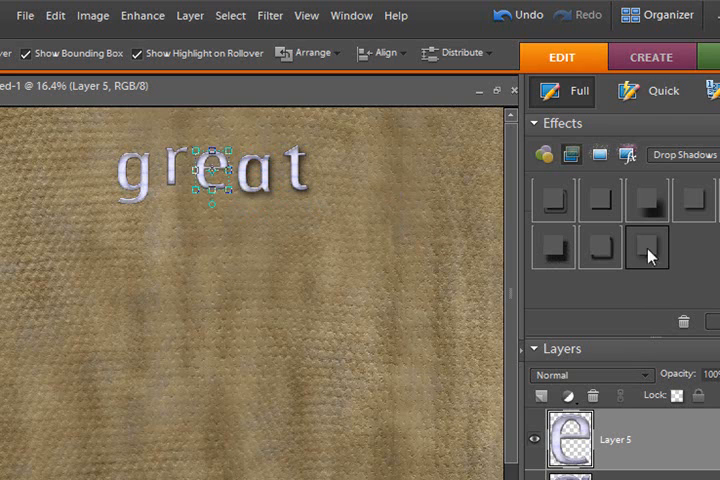
{"action": "left_click", "coordinate": [172, 170]}
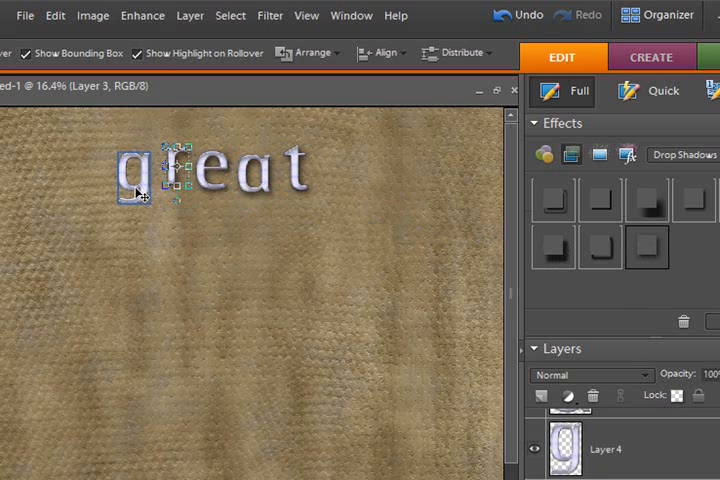
{"action": "left_click", "coordinate": [133, 175]}
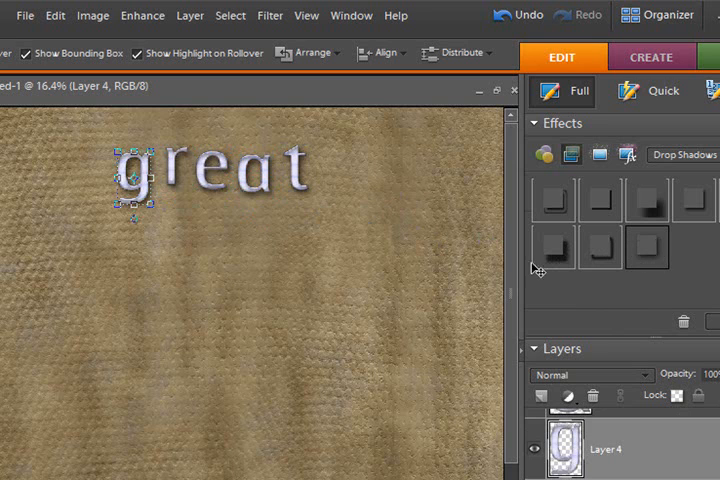
{"action": "scroll", "coordinate": [365, 310], "scroll_direction": "up", "scroll_amount": 1}
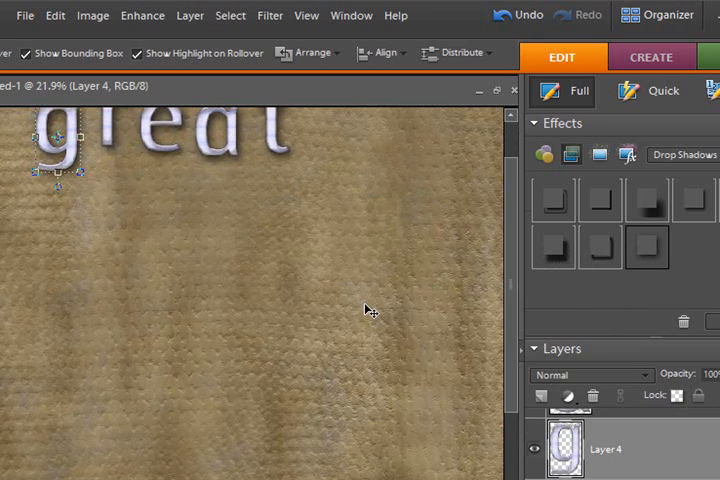
{"action": "left_click_drag", "start_coordinate": [513, 410], "coordinate": [508, 322]}
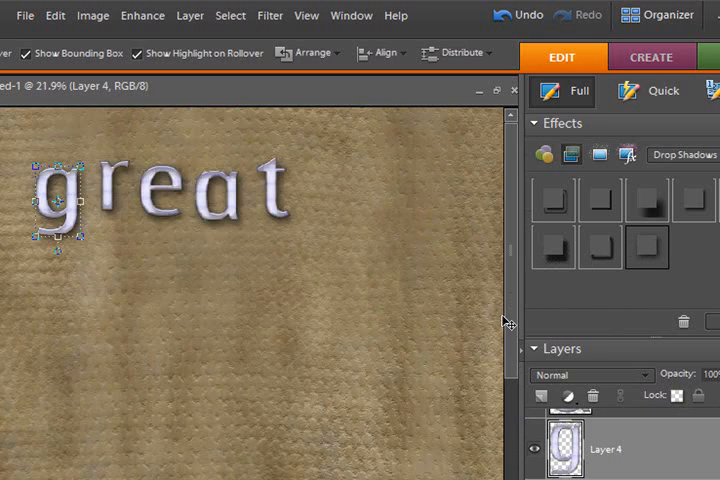